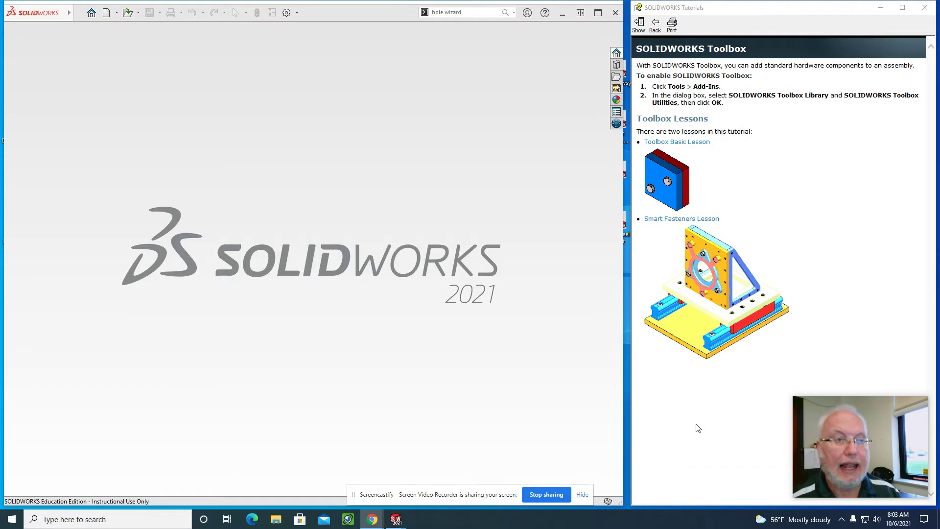
Go from the Smart Fasteners Lesson to its 'Configuring the Smart Fasteners Browser' topic
left_click(659, 221)
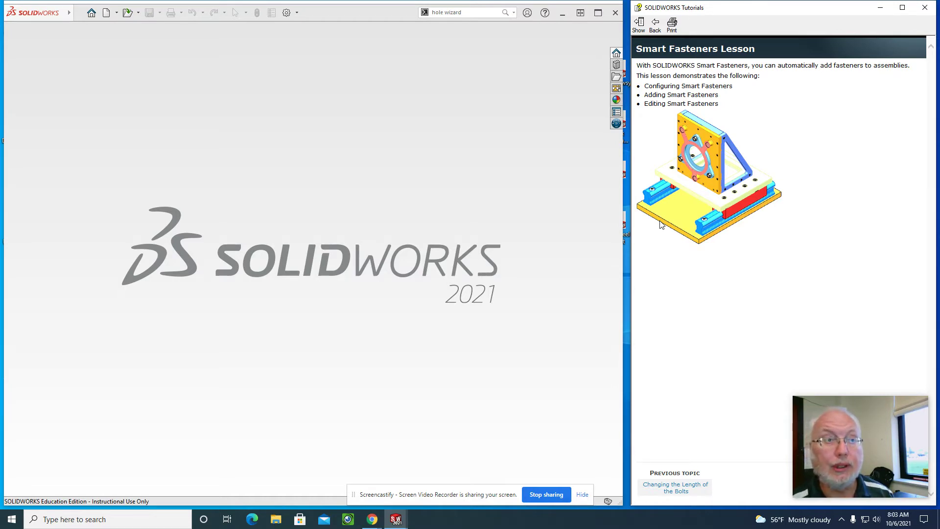
mouse_move(815, 421)
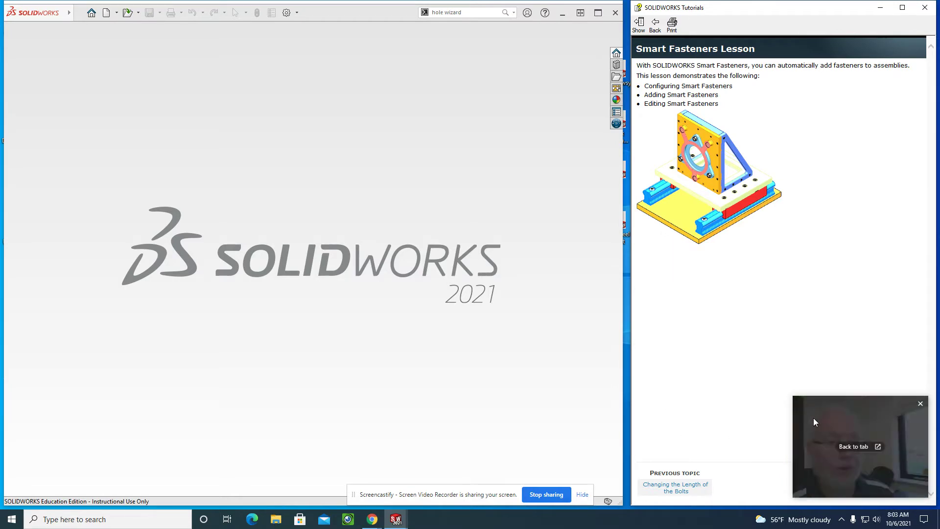
left_click_drag(857, 427, 847, 278)
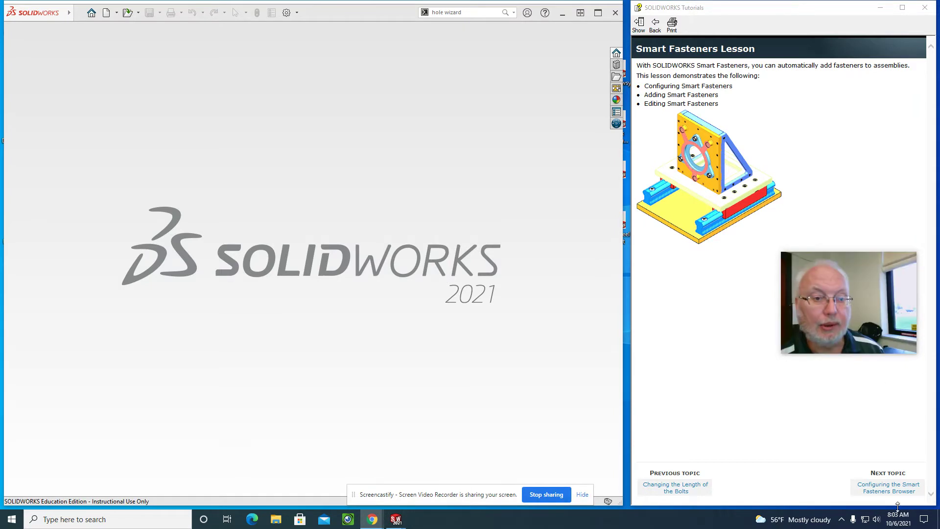
left_click(894, 485)
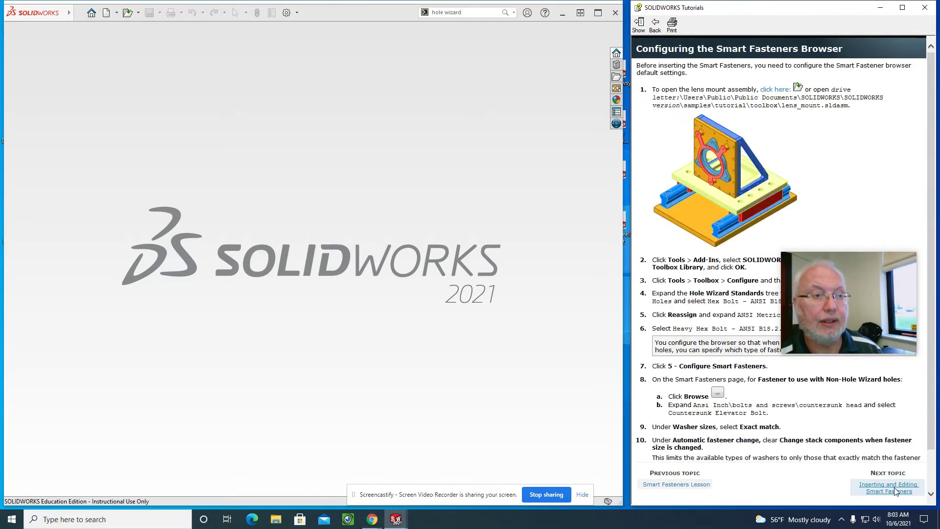
left_click_drag(876, 293, 114, 413)
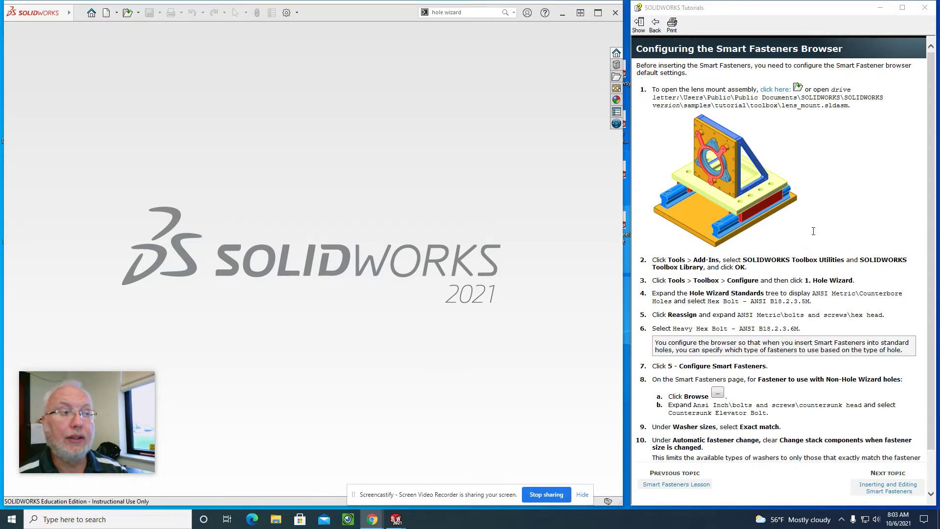
Open lens_mount.sldasm from the tutorial link, accepting the Windows Security Warning
left_click(777, 90)
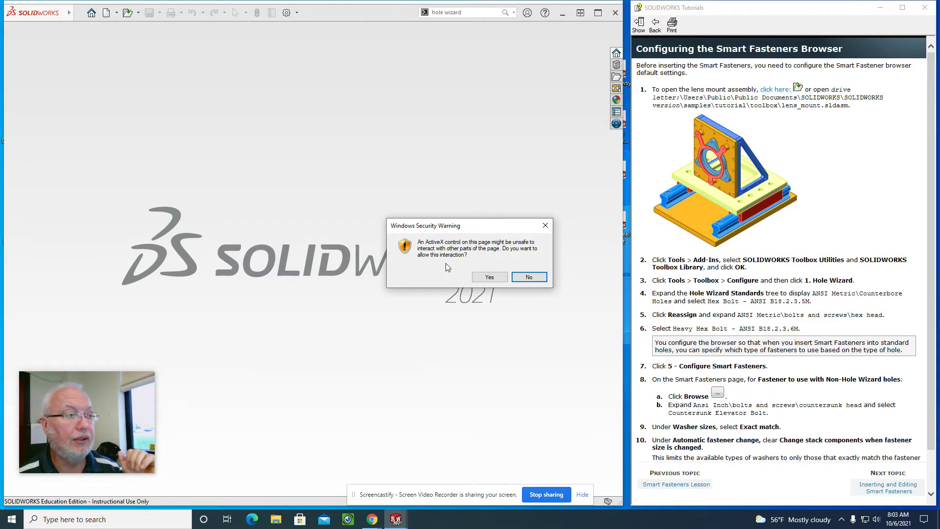
left_click(489, 276)
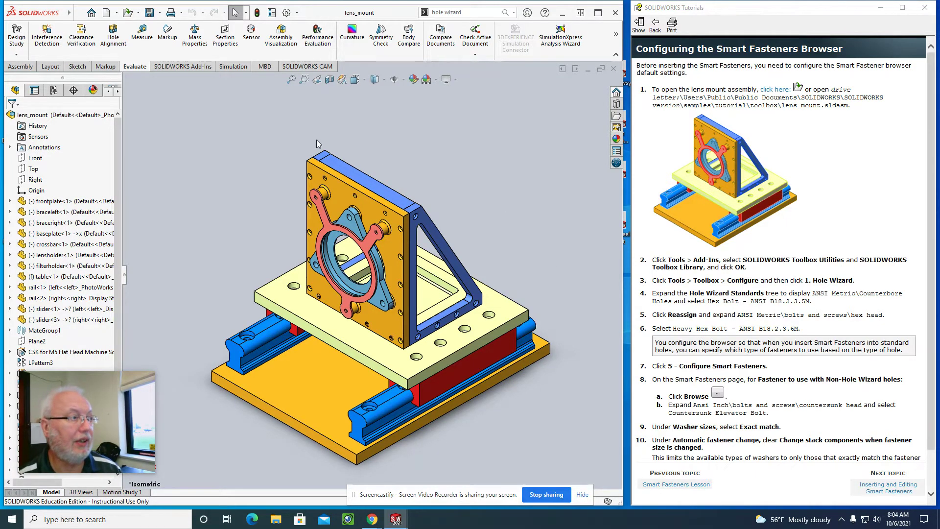
Save a copy of lens_mount into the 1 - ECAD folder on the H: drive
left_click(160, 13)
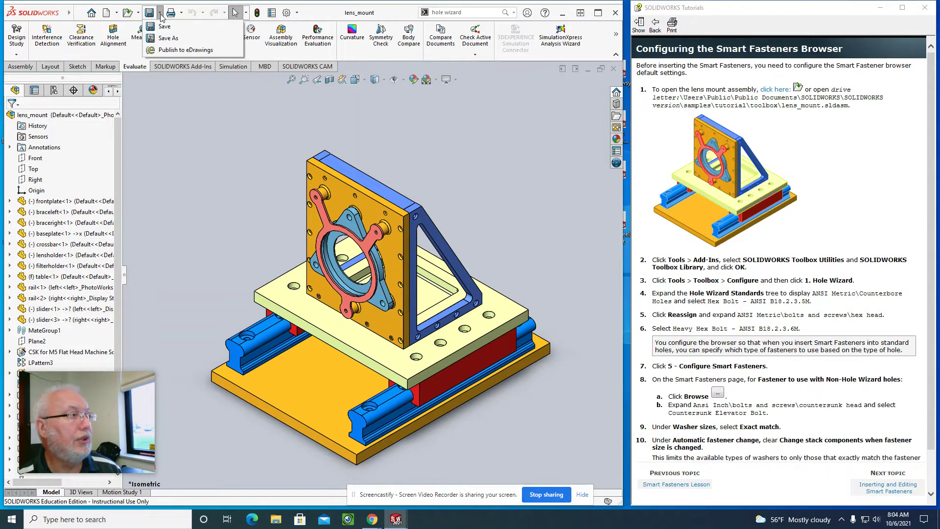
left_click(167, 39)
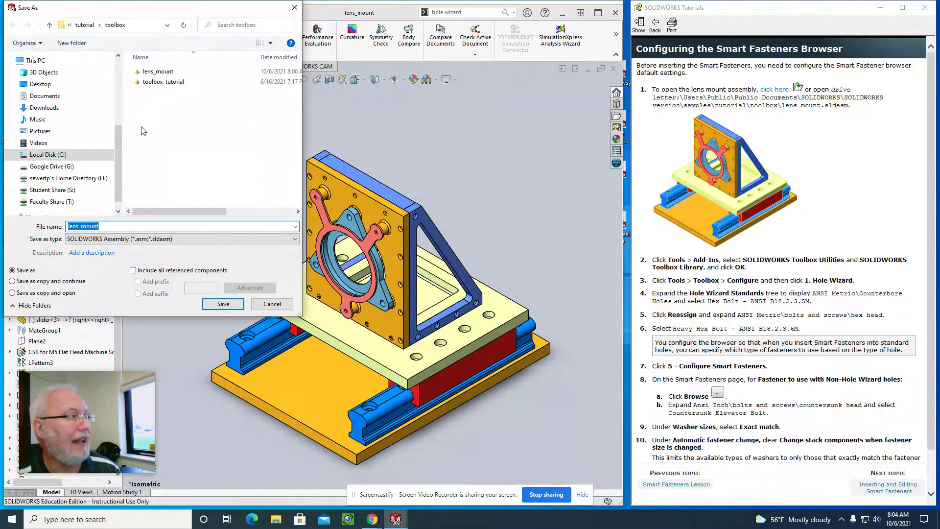
left_click(93, 178)
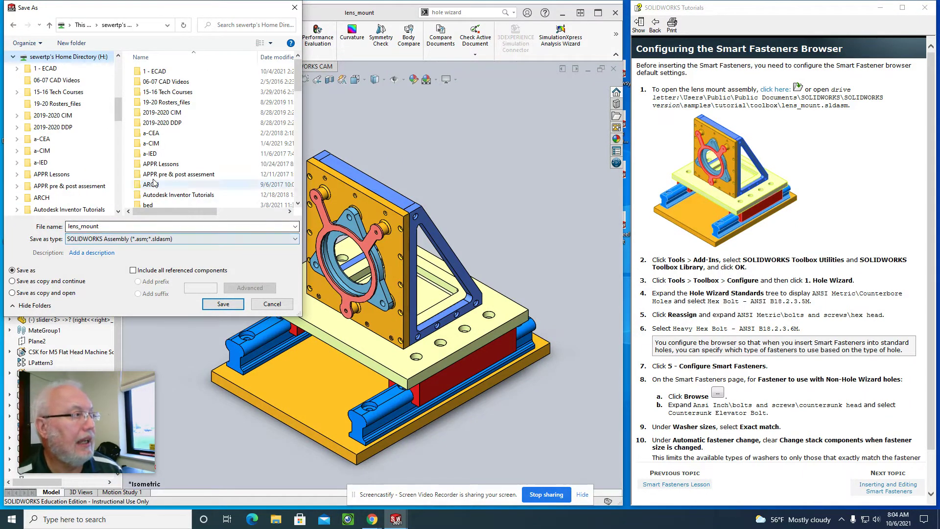
double_click(168, 74)
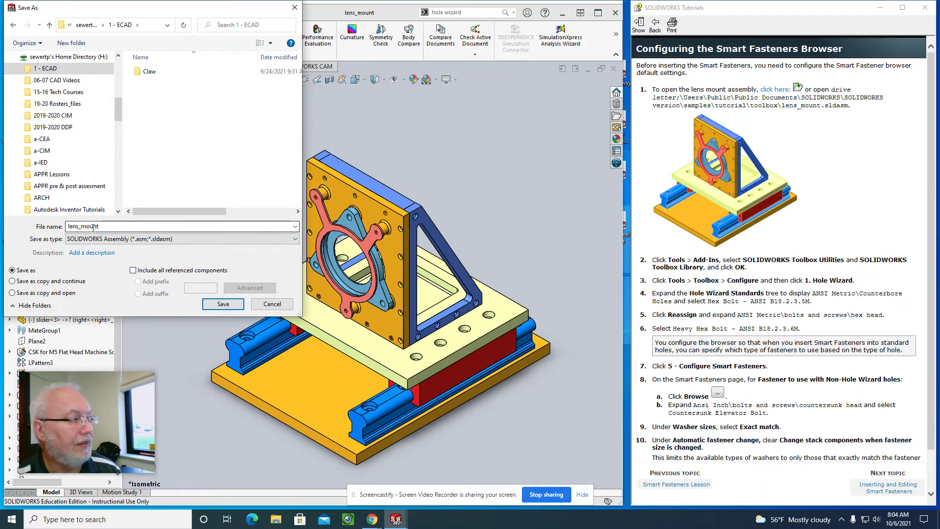
left_click(223, 305)
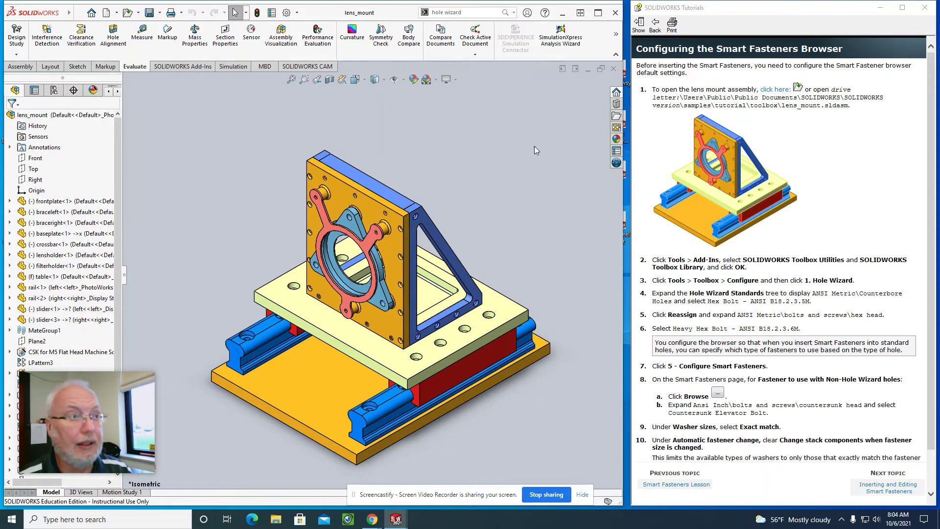
Bring up the Add-Ins dialog from the Tools menu
left_click(55, 12)
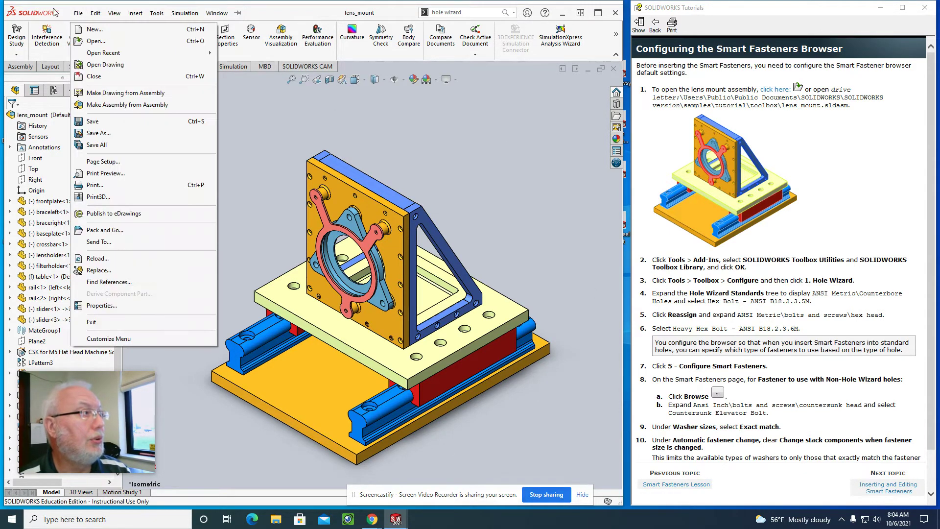
mouse_move(156, 16)
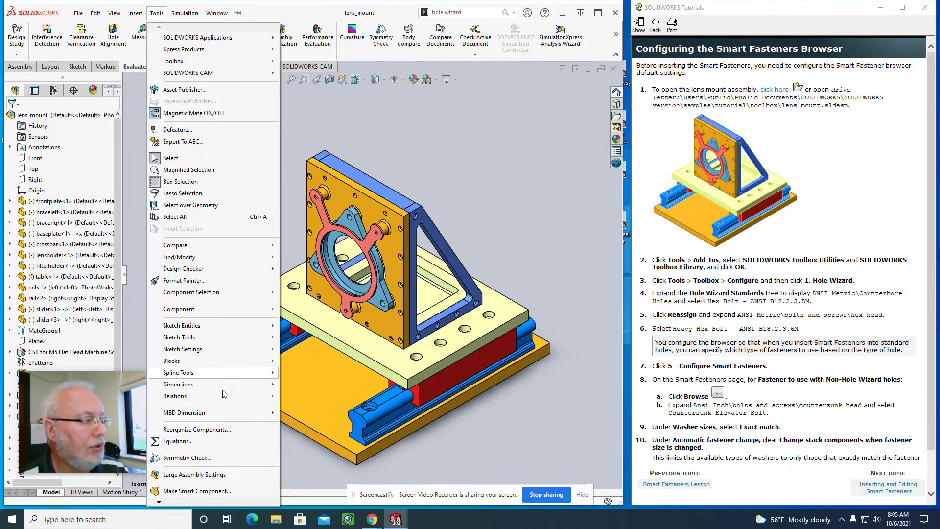
mouse_move(191, 500)
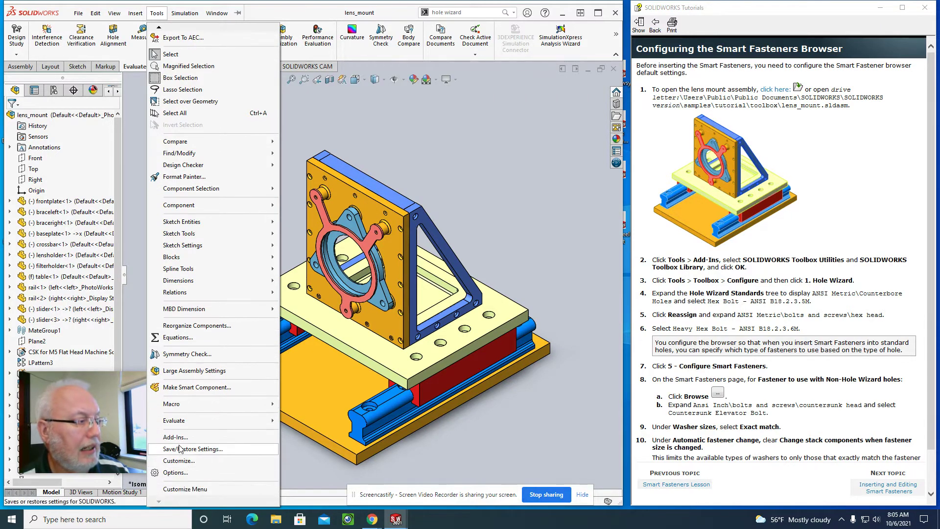
left_click(177, 437)
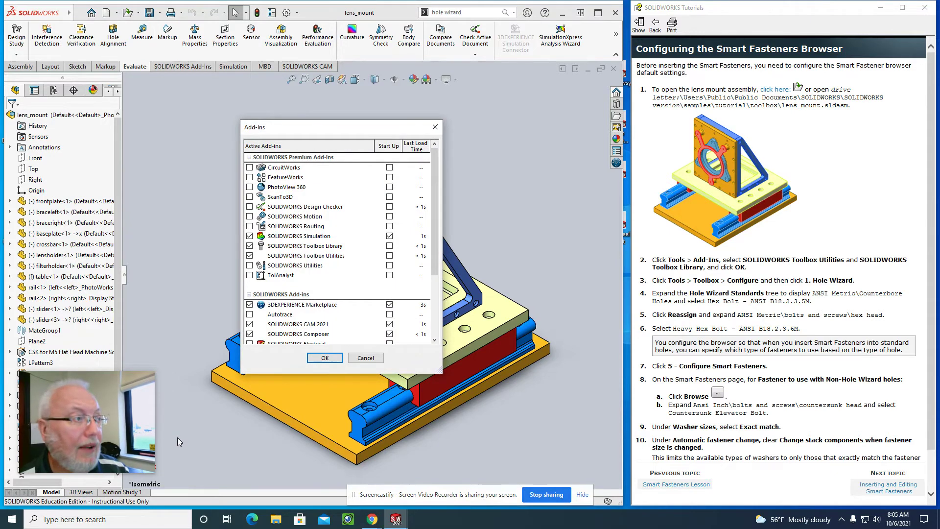
Enable the SOLIDWORKS Toolbox Library and SOLIDWORKS Toolbox Utilities add-ins and confirm
left_click(250, 246)
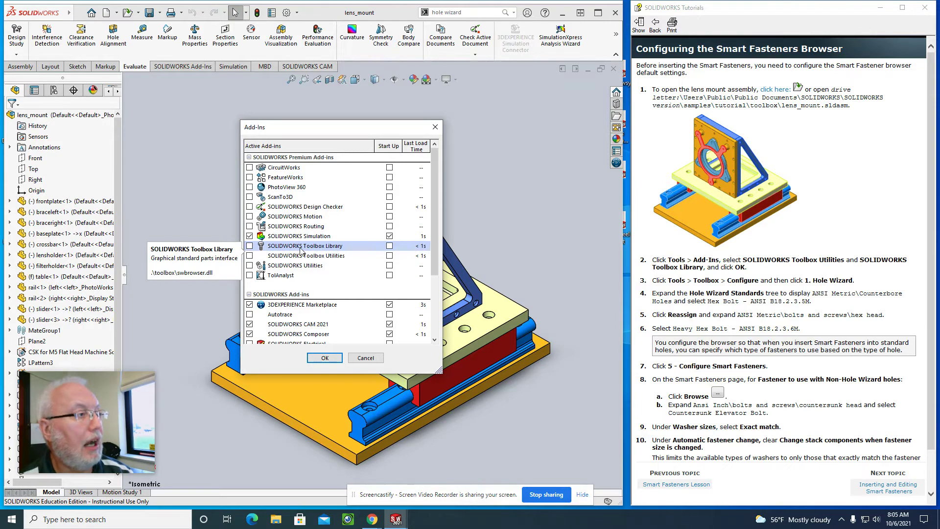
left_click(250, 247)
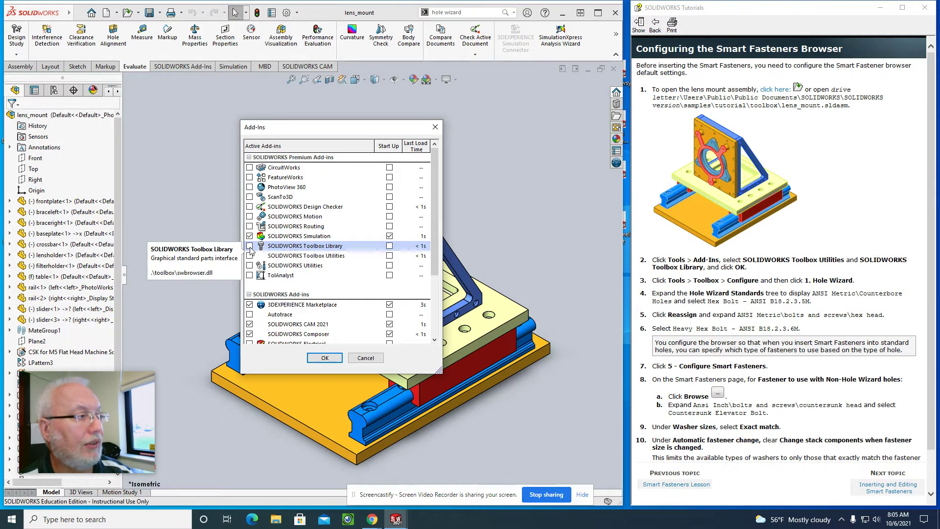
left_click(250, 256)
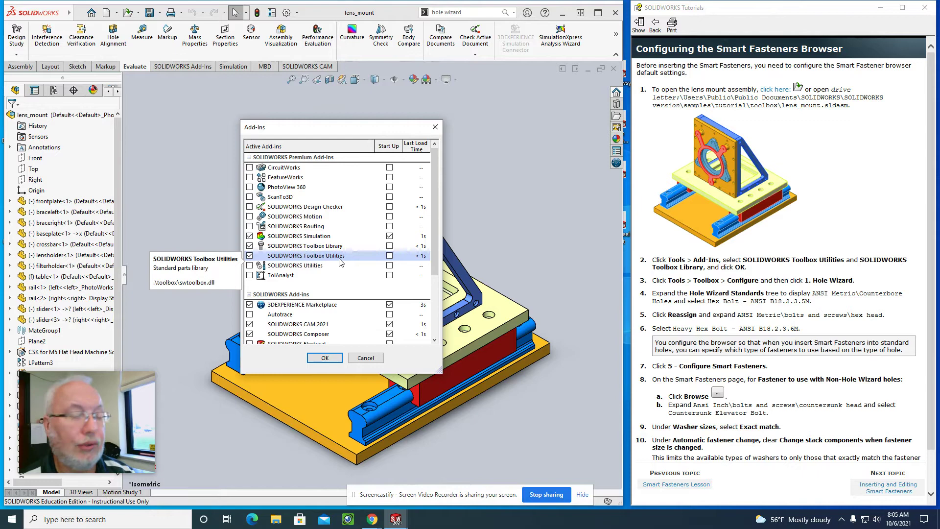
left_click(325, 358)
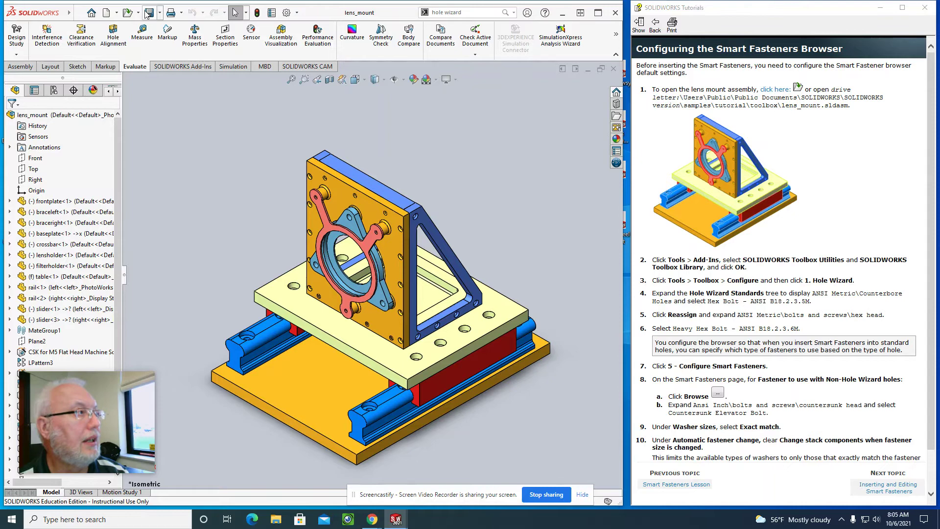
Search the Tools and Insert menus for the Toolbox commands without choosing anything
mouse_move(52, 13)
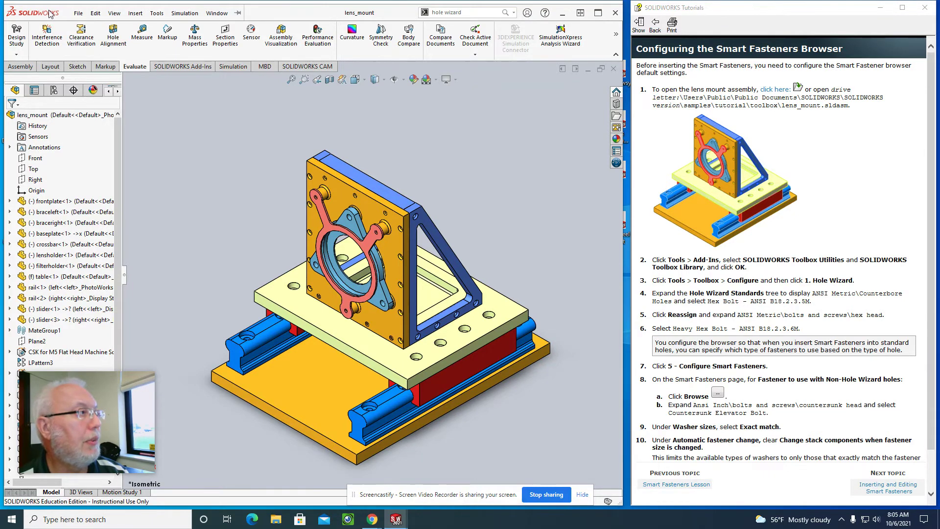
left_click(158, 13)
left_click(158, 14)
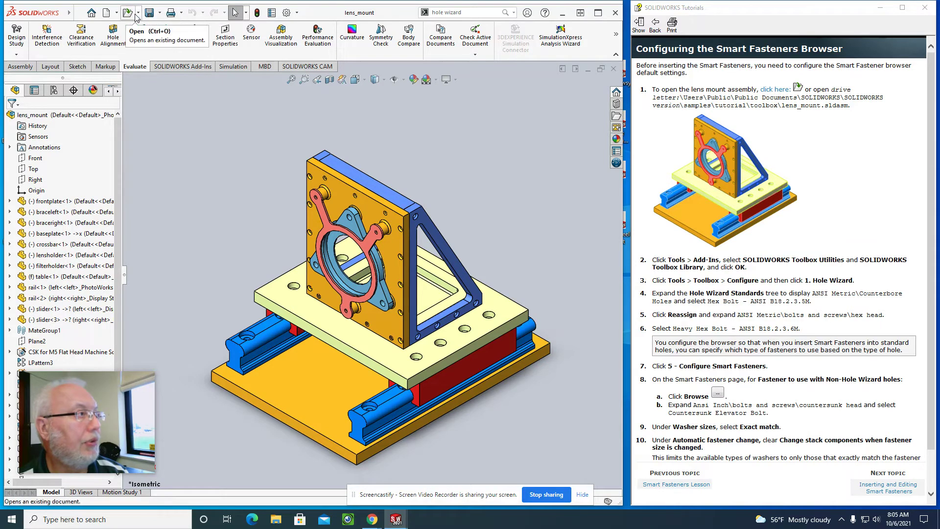
left_click(158, 13)
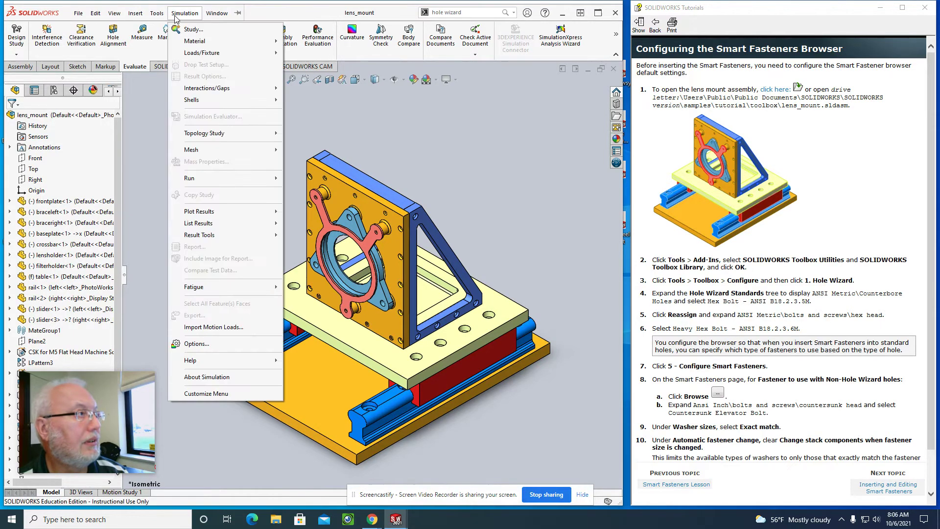
left_click(159, 14)
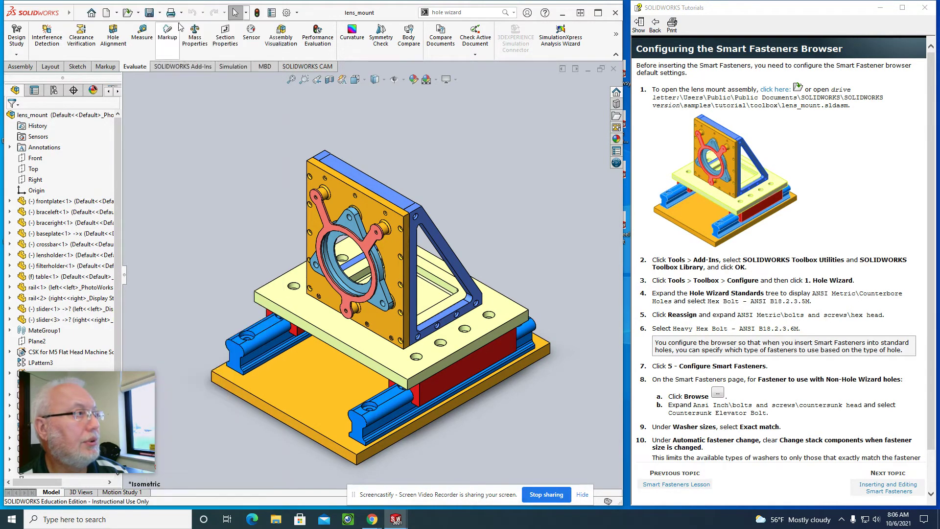
left_click(136, 13)
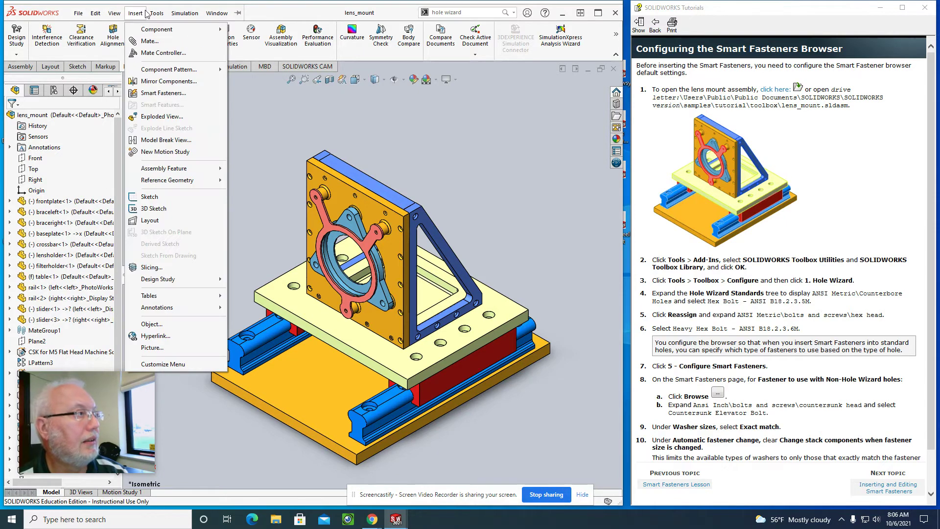
mouse_move(157, 13)
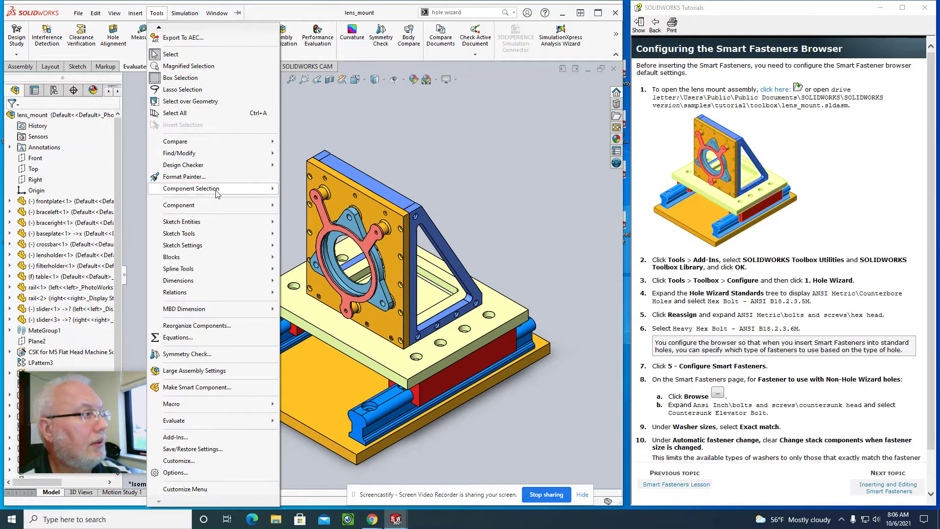
mouse_move(213, 212)
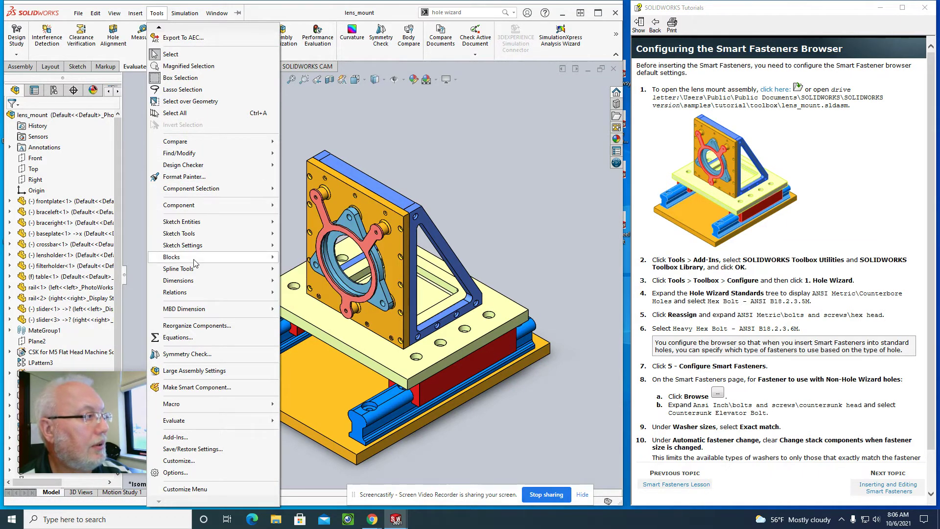
mouse_move(195, 263)
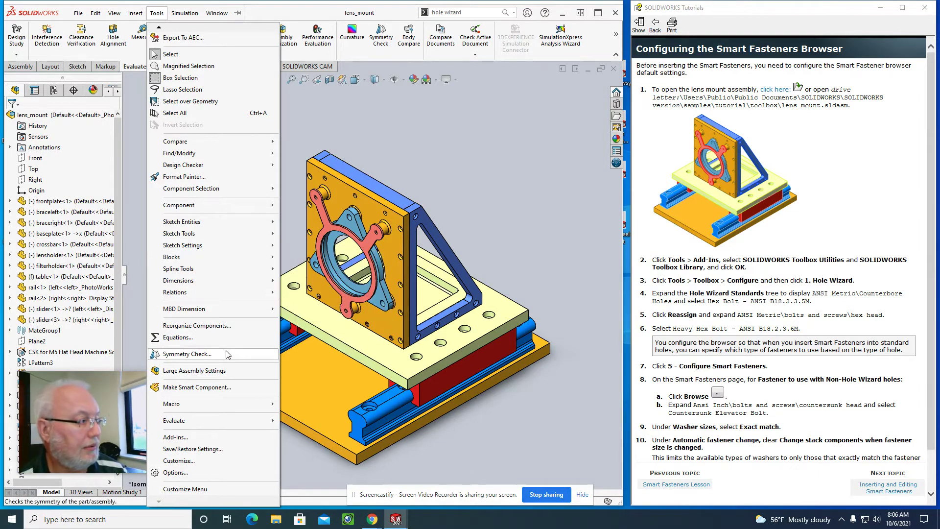
mouse_move(225, 258)
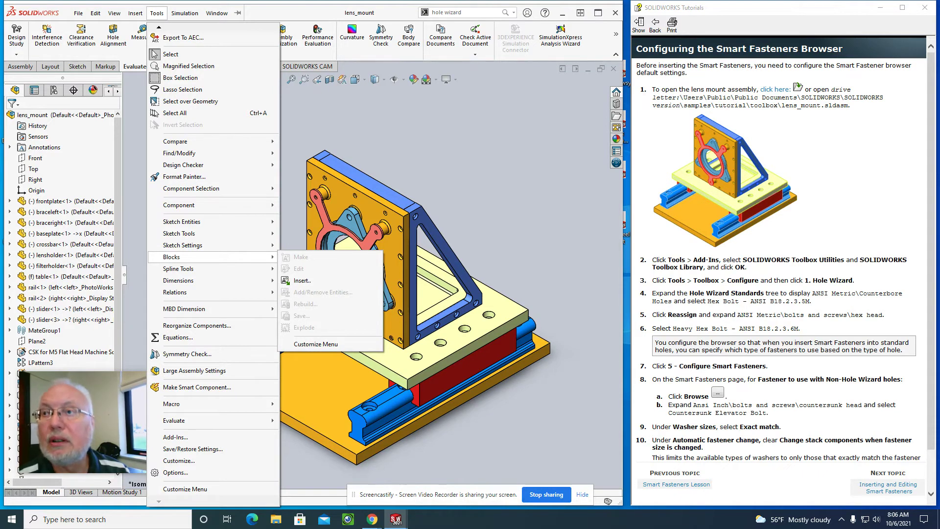
key("Escape")
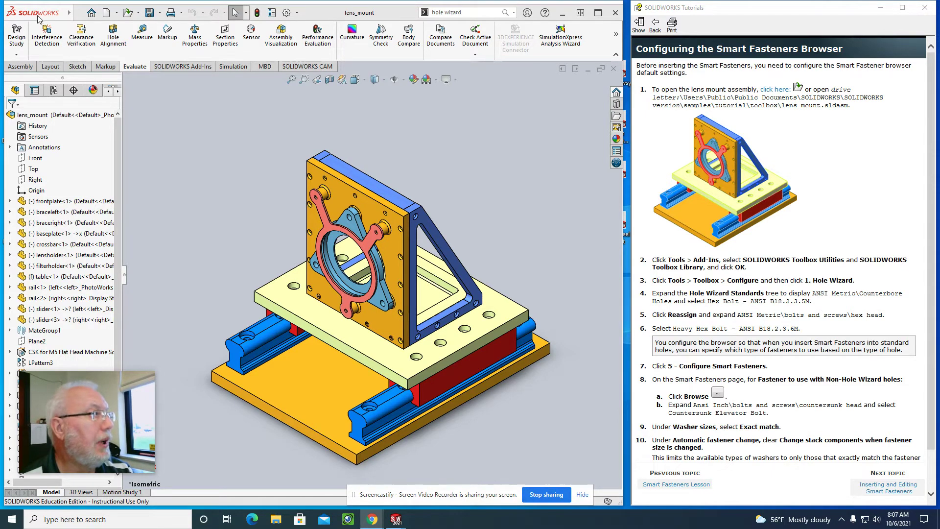
Choose Tools > Toolbox > Configure to launch the Toolbox setup window
mouse_move(39, 15)
left_click(161, 13)
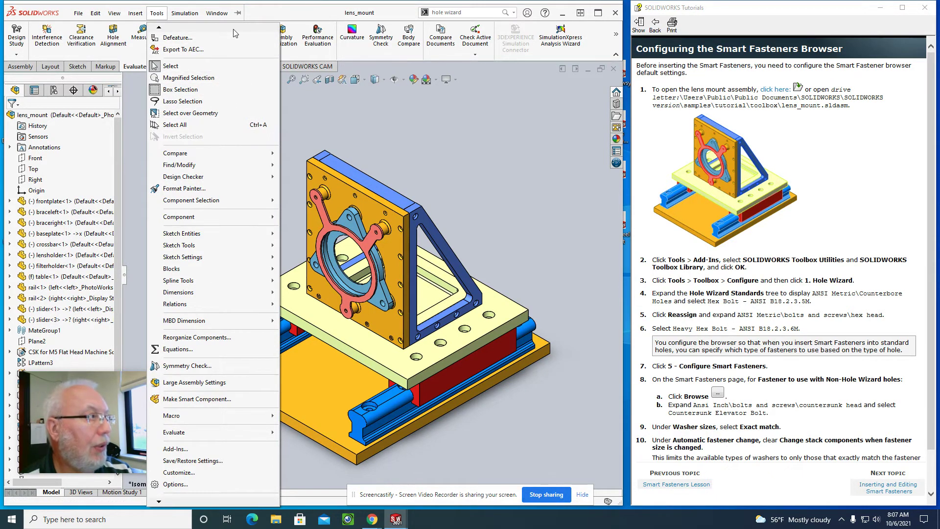
scroll(234, 31, "up", 3)
scroll(234, 30, "up", 3)
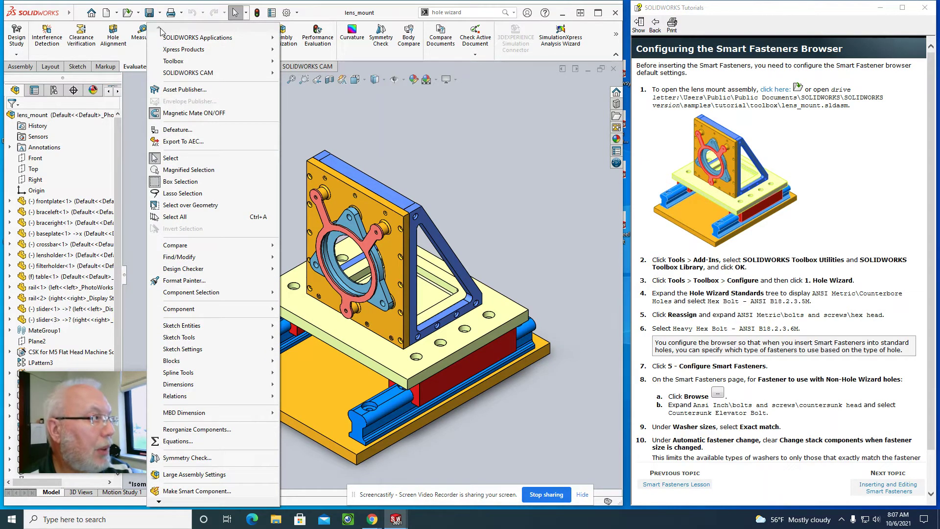
mouse_move(179, 64)
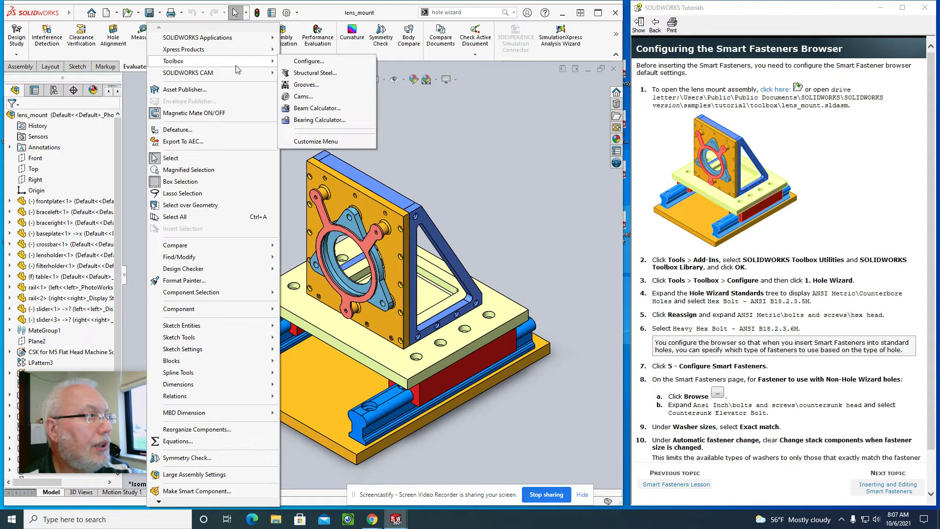
left_click(307, 64)
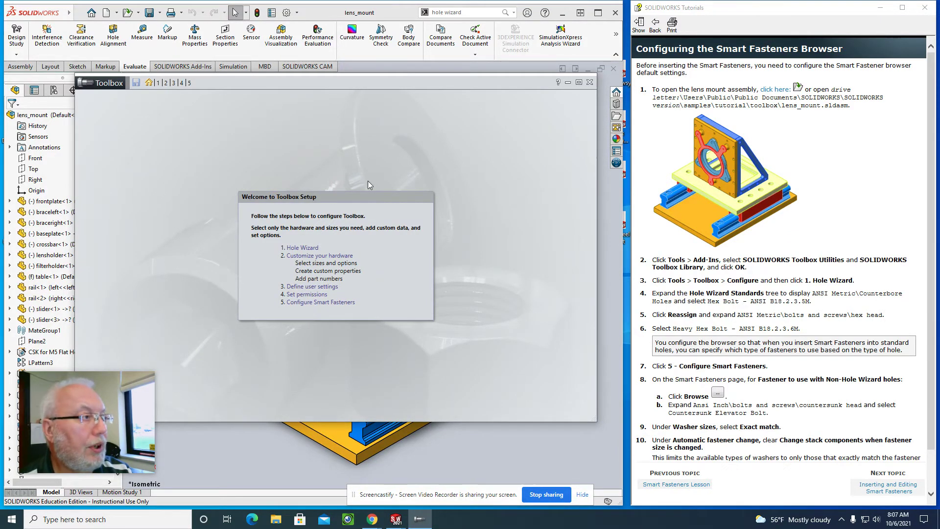
Open the 1. Hole Wizard page of Toolbox setup
left_click(302, 247)
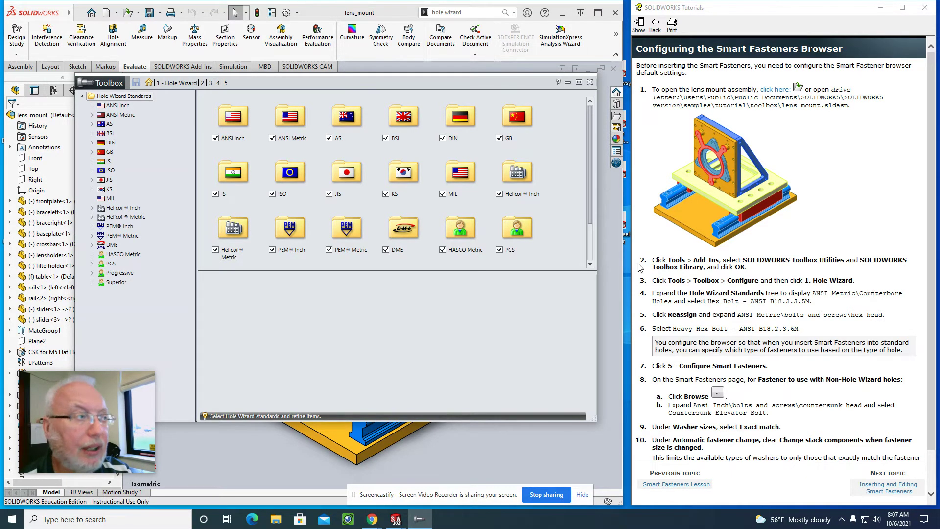
Open Hex Bolt - ANSI B18.2.3.5M under ANSI Metric > Counterbore Holes
left_click(83, 96)
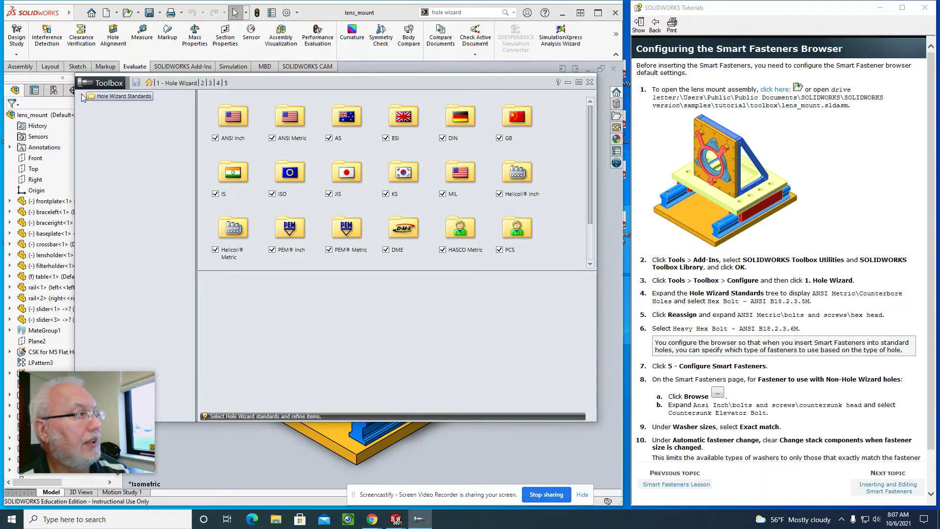
left_click(82, 97)
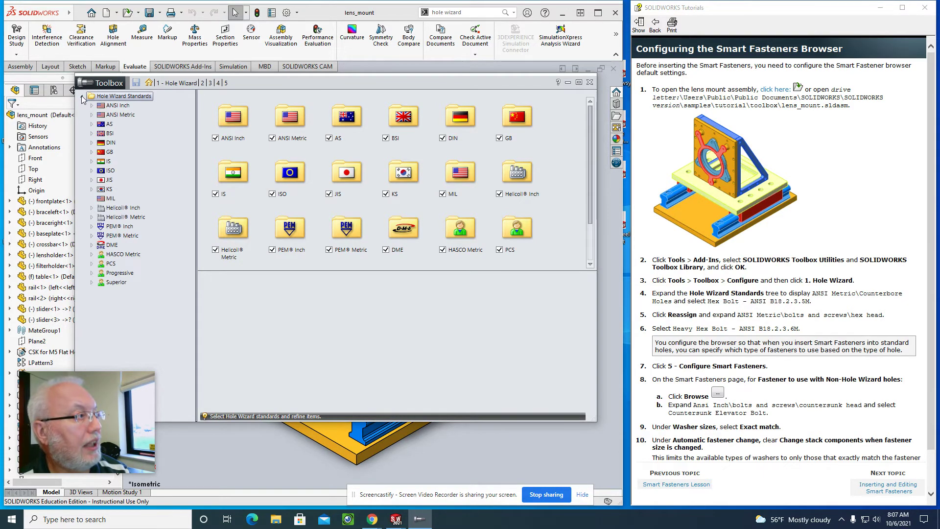
double_click(112, 116)
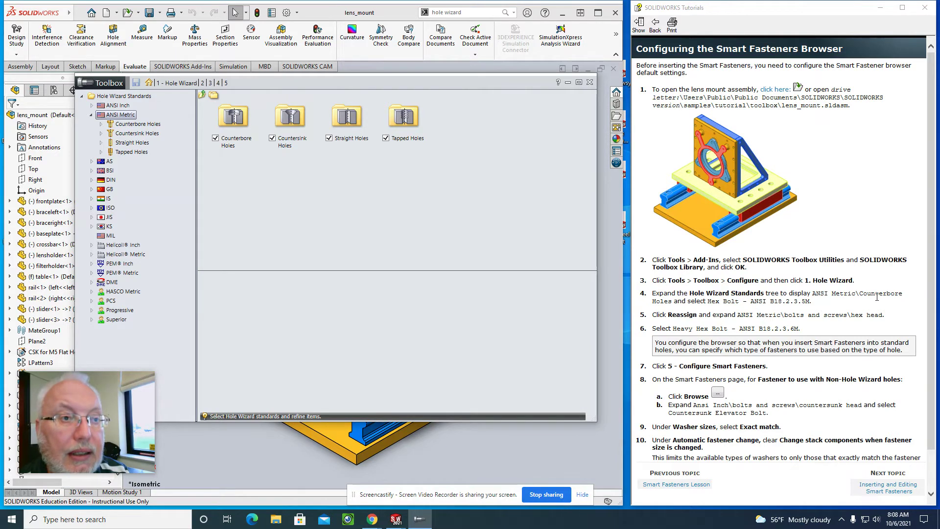
double_click(235, 123)
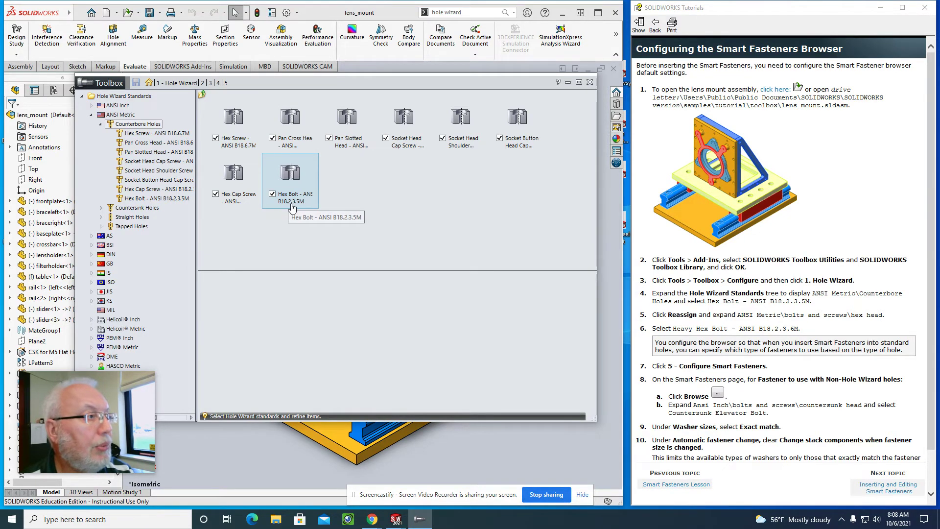
double_click(293, 172)
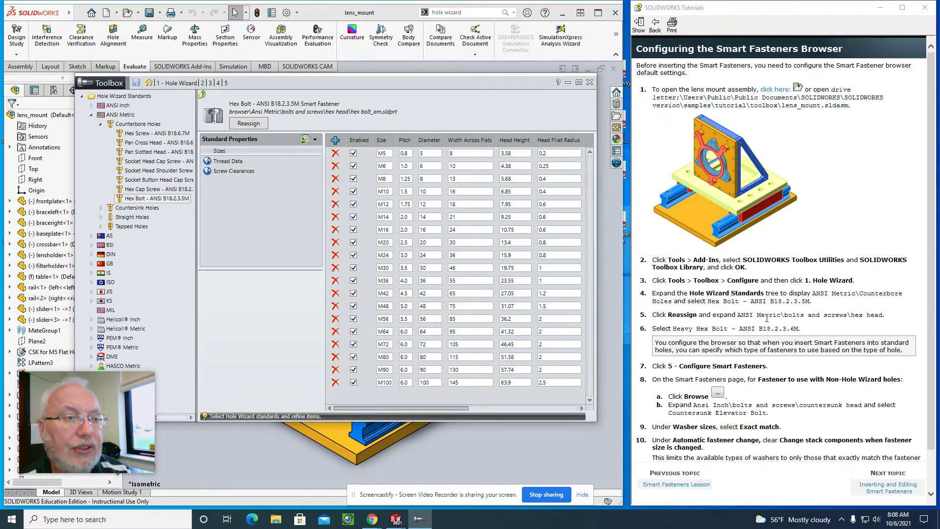
Reassign the Hex Bolt to Heavy Hex Bolt - ANSI B18.2.3.6M from Ansi Metric > bolts and screws > hex head
left_click(246, 125)
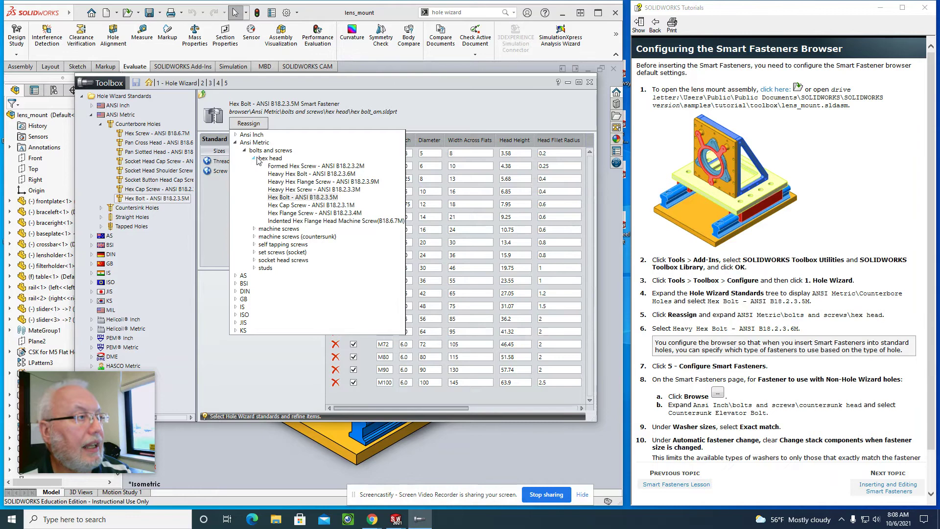
left_click(252, 158)
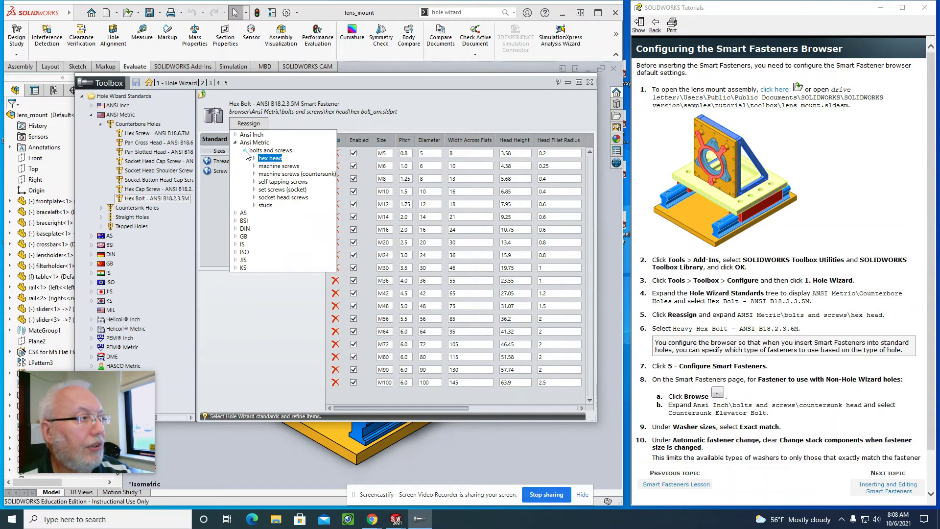
left_click(245, 151)
left_click(236, 144)
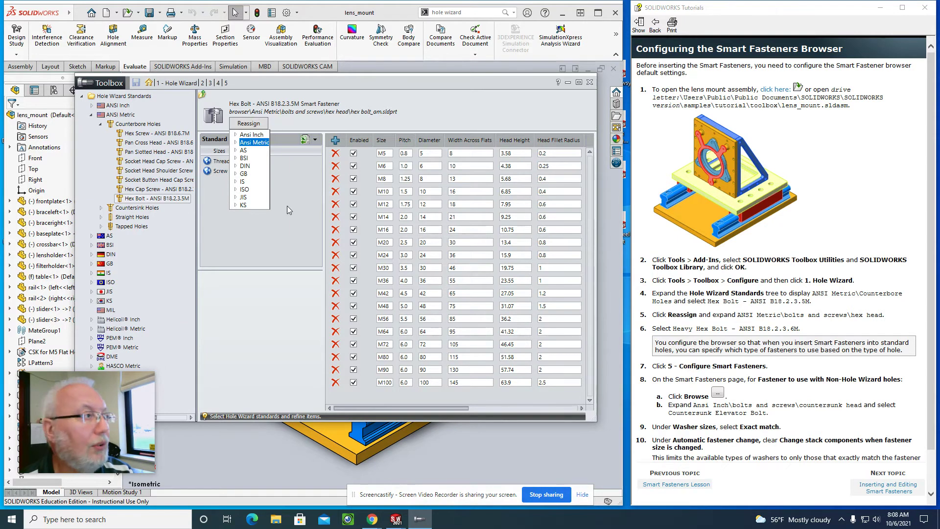
left_click(236, 142)
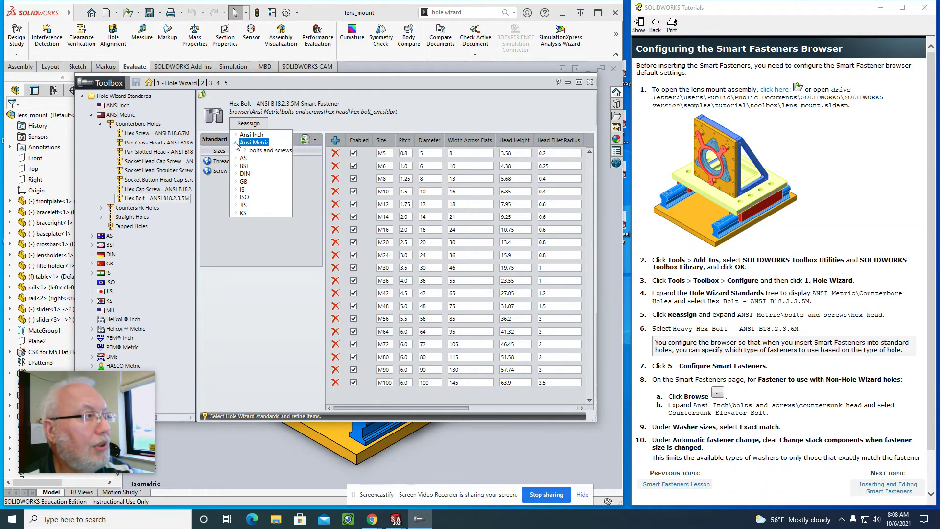
left_click(245, 150)
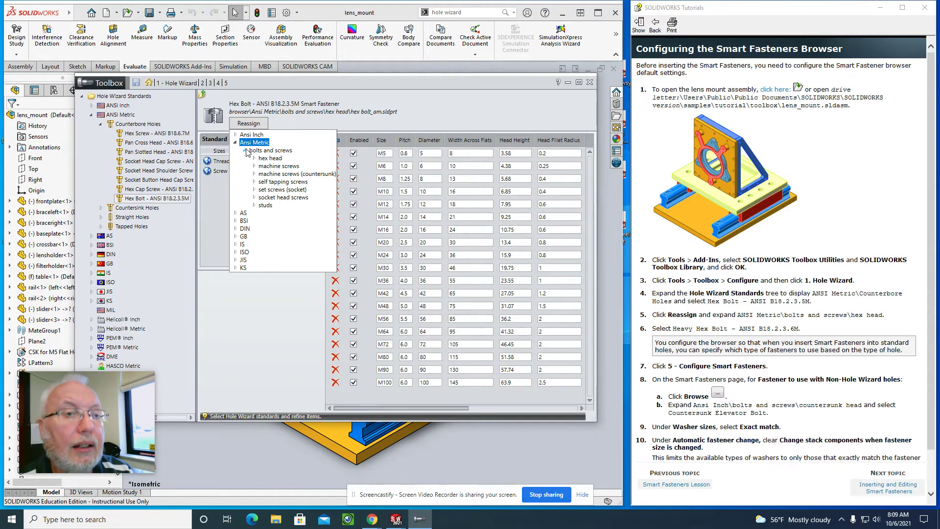
left_click(260, 160)
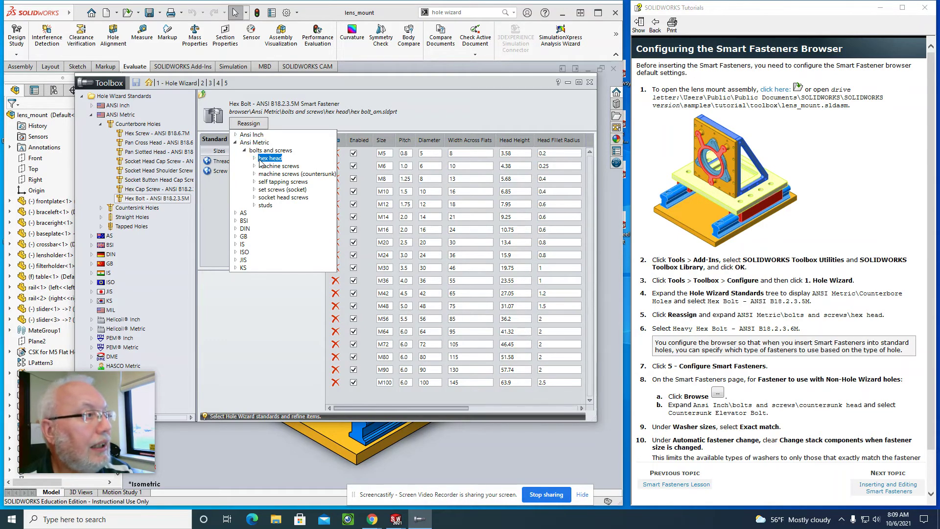
left_click(254, 159)
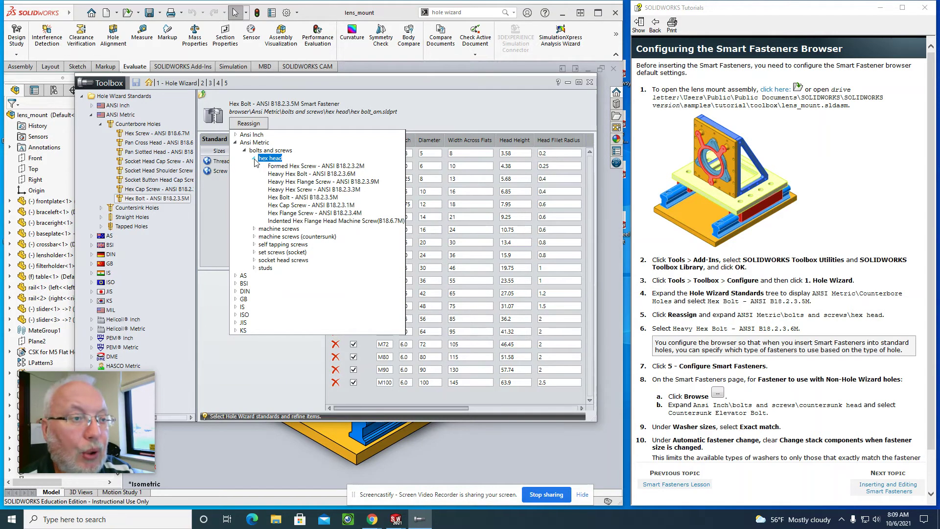
left_click(310, 175)
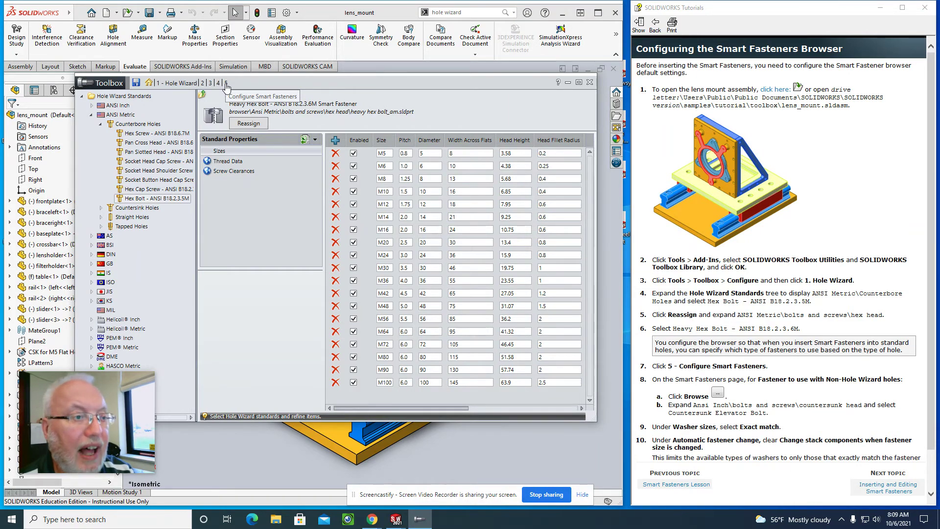
On the 5 - Smart Fasteners page, pick Countersunk Elevator Bolt for non-Hole Wizard holes
left_click(226, 83)
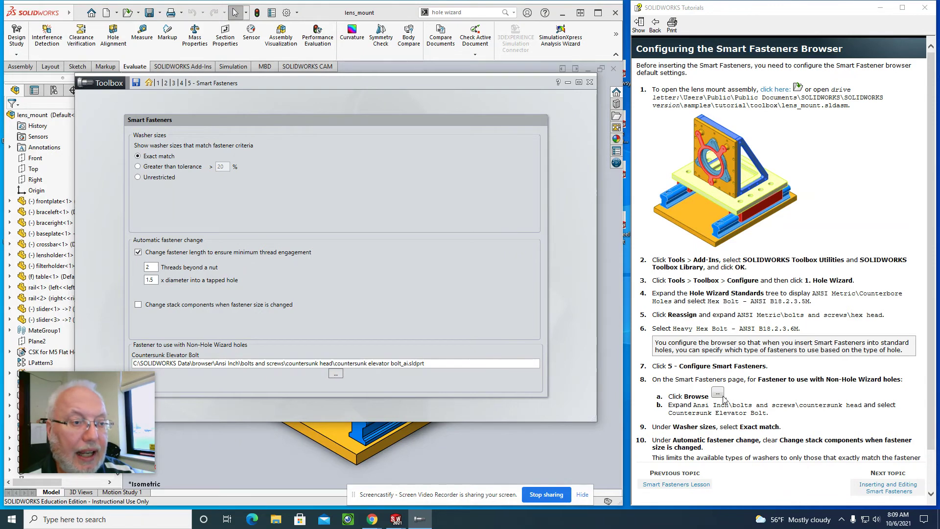
left_click(337, 374)
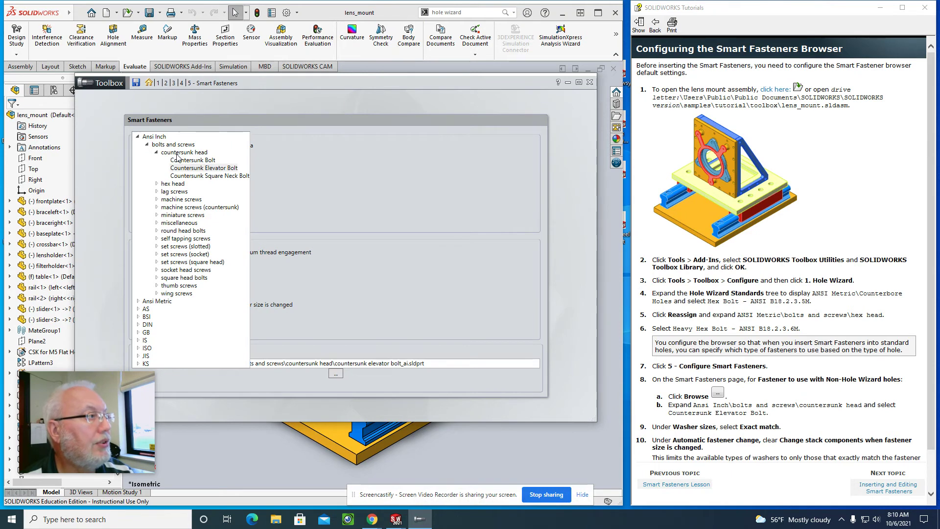
left_click(211, 169)
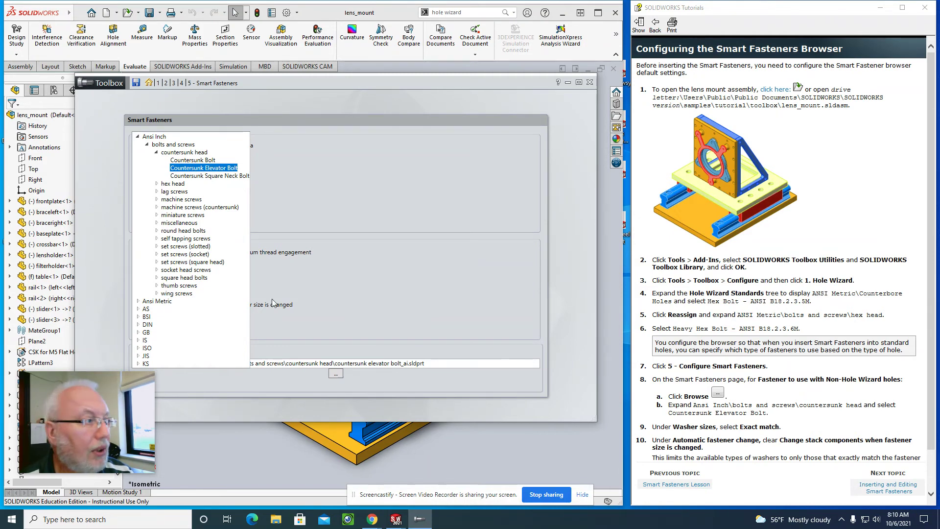
left_click(376, 287)
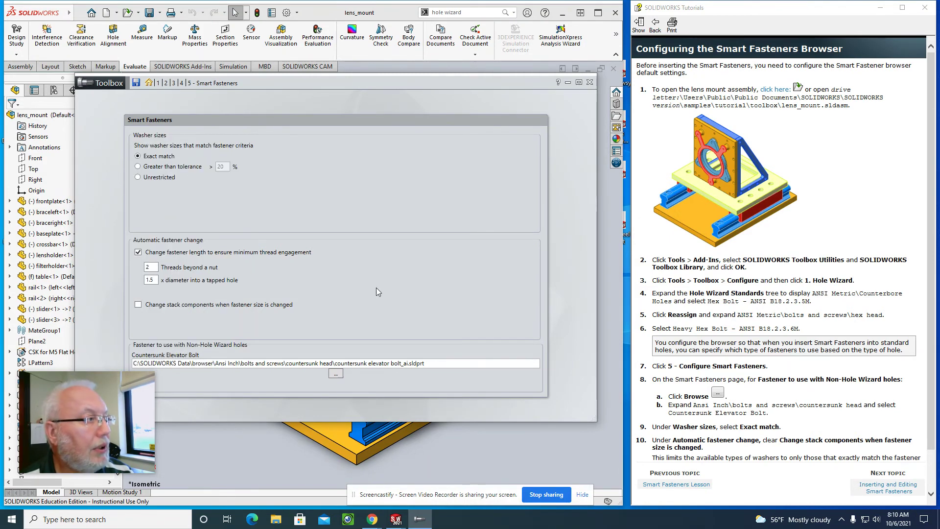